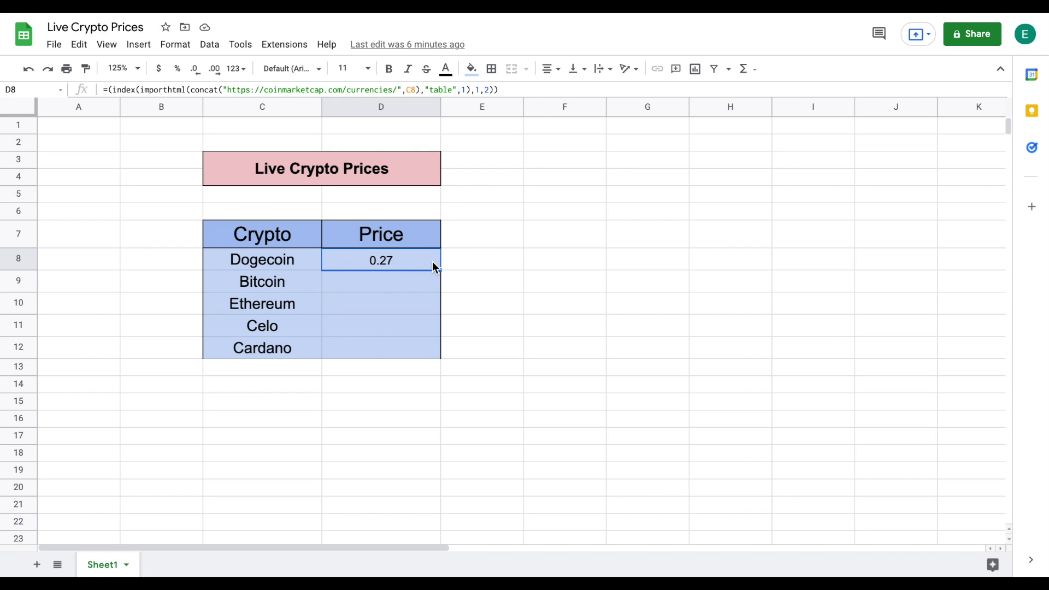
Copy D8's IMPORTHTML price formula down through D12 for the remaining coins.
drag(440, 270, 427, 352)
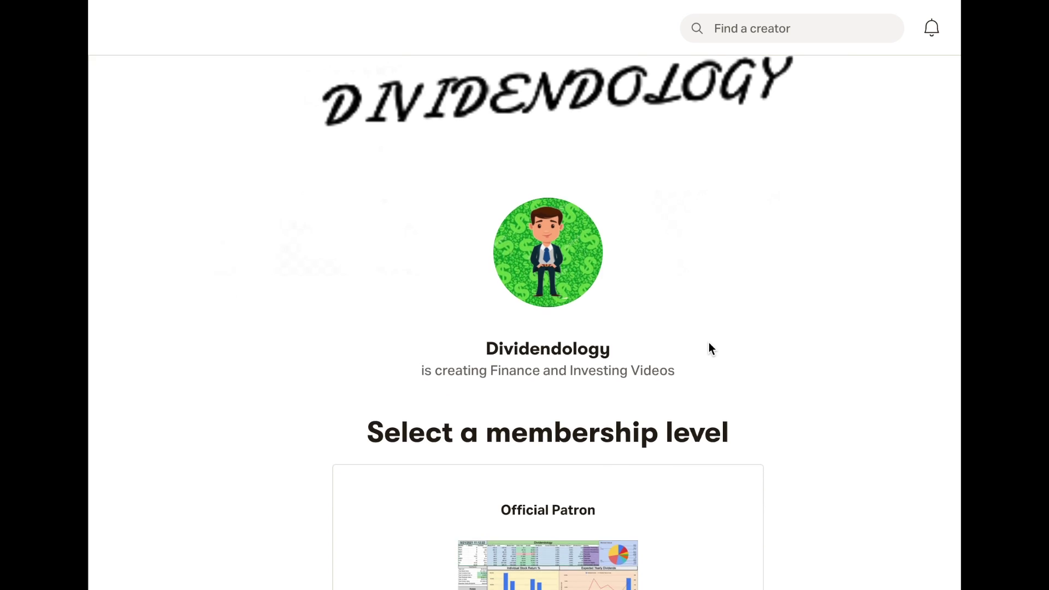
Scroll Sheet2 to view the five-coin Crypto table with its empty Price column.
scroll(709, 342, down, 6)
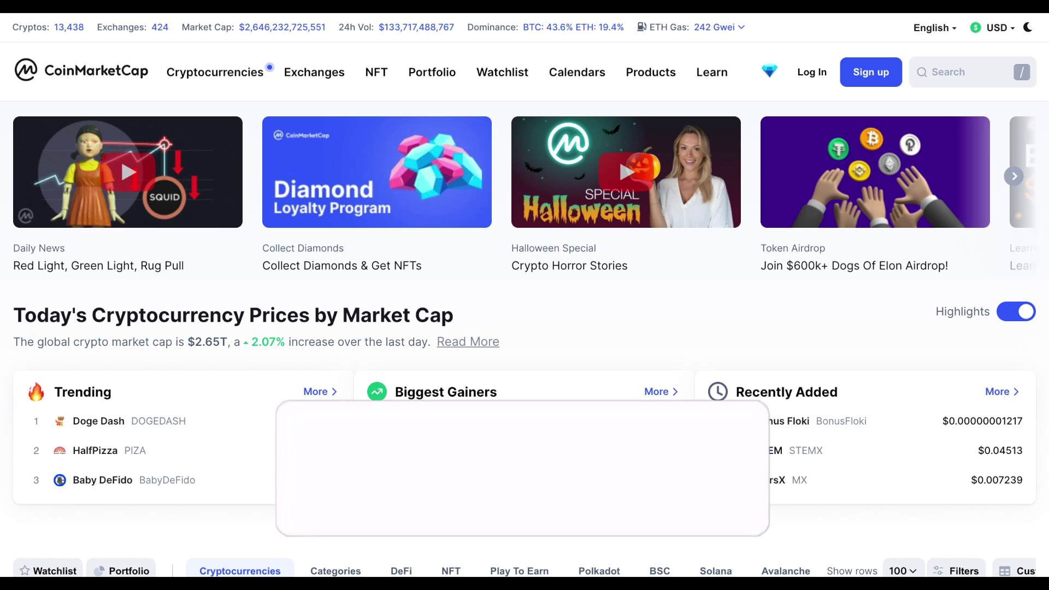
scroll(554, 342, down, 2)
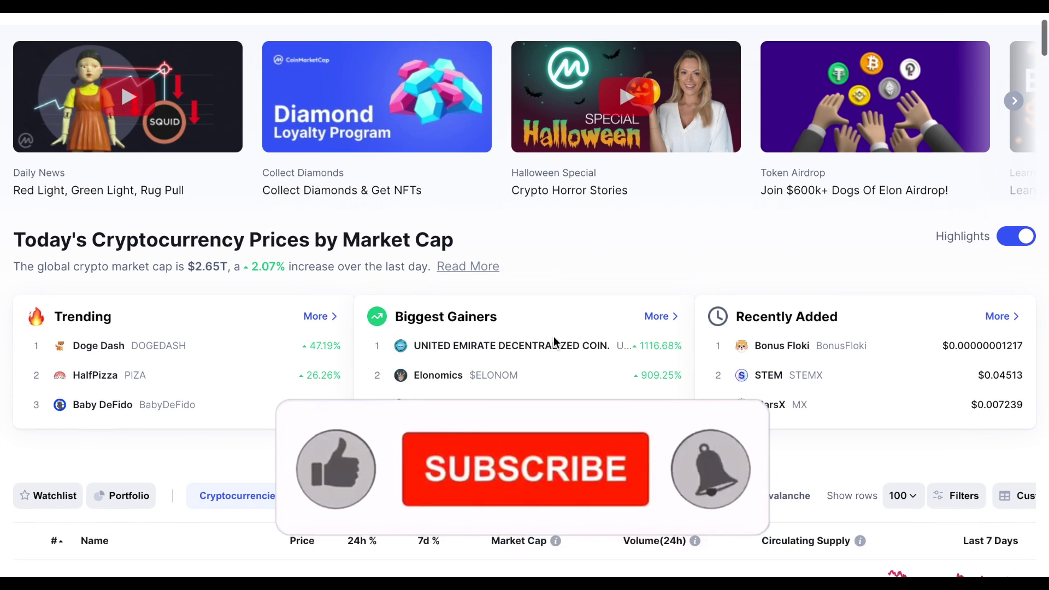
scroll(554, 341, down, 7)
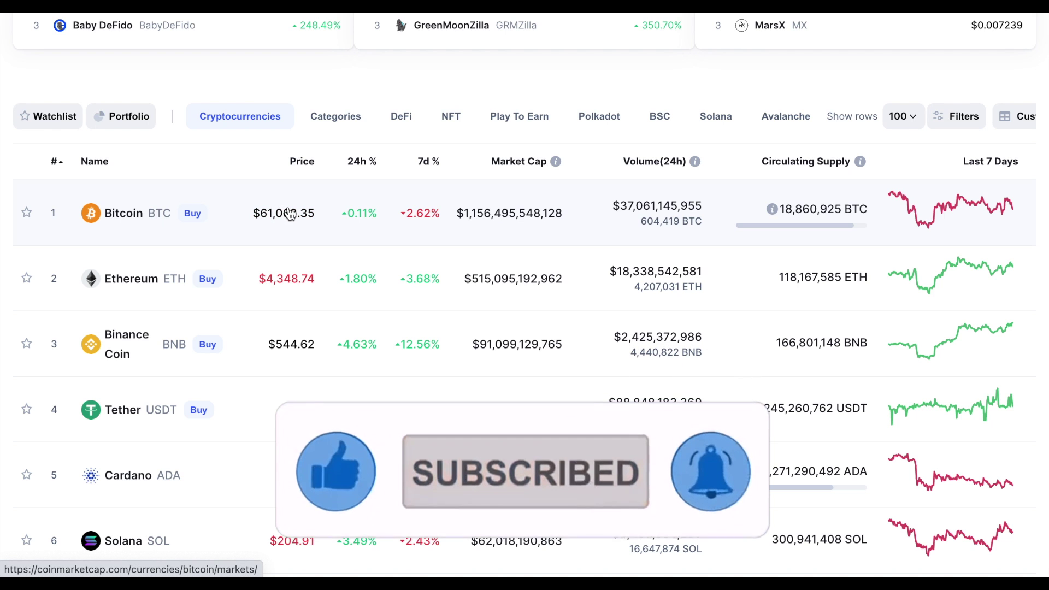
scroll(284, 353, down, 2)
scroll(284, 353, down, 1)
scroll(284, 353, up, 2)
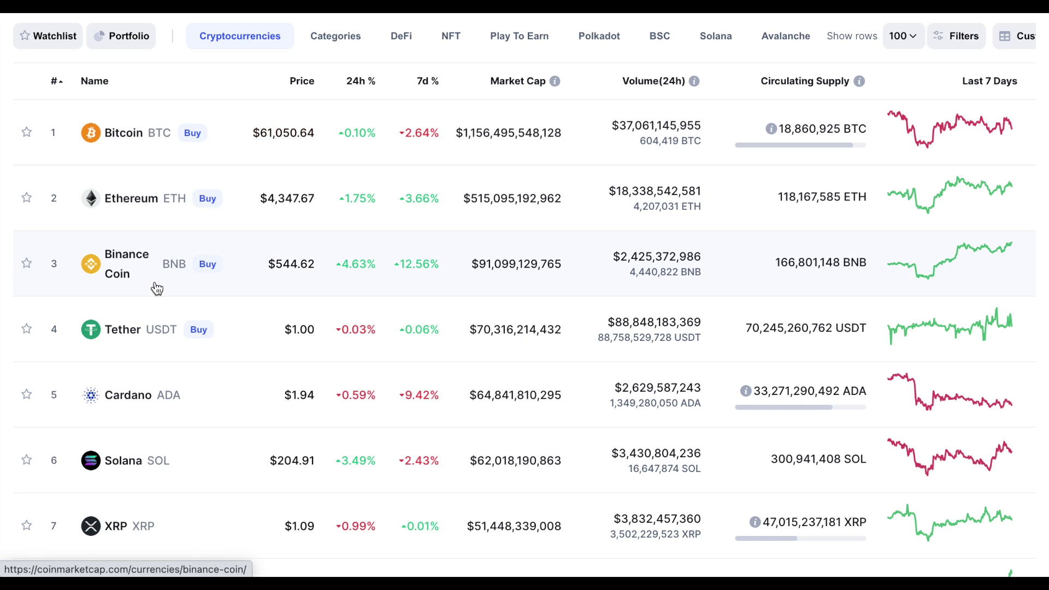
scroll(157, 288, down, 10)
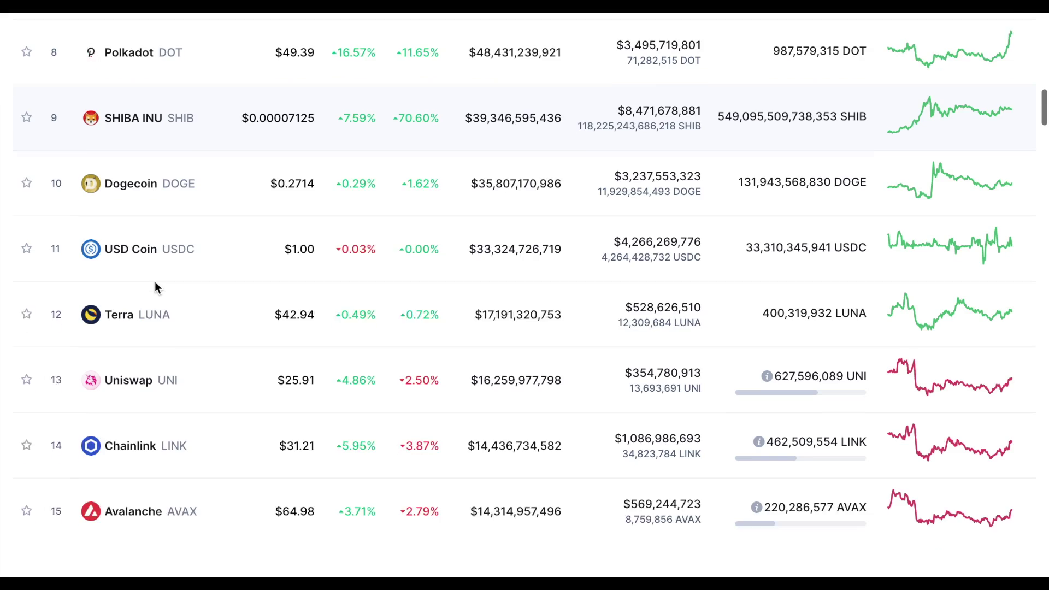
scroll(155, 283, down, 10)
scroll(155, 283, up, 8)
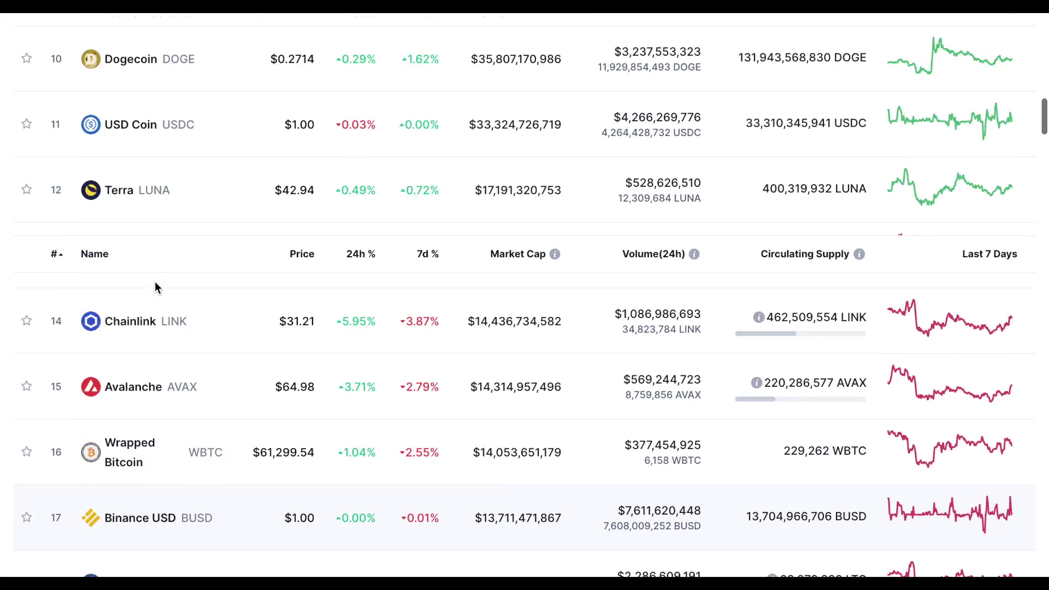
scroll(156, 286, up, 12)
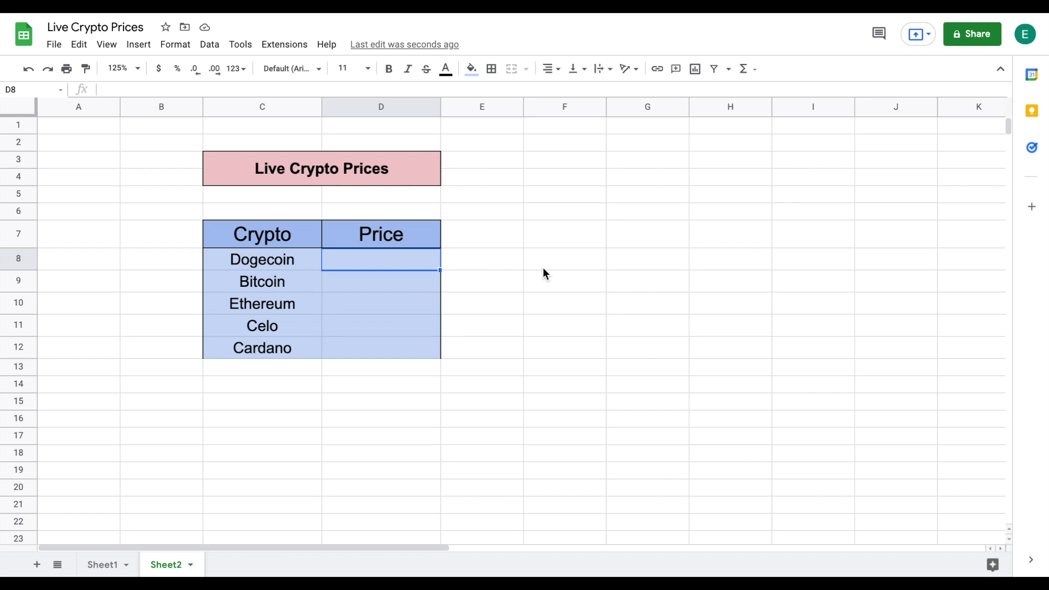
text(=)
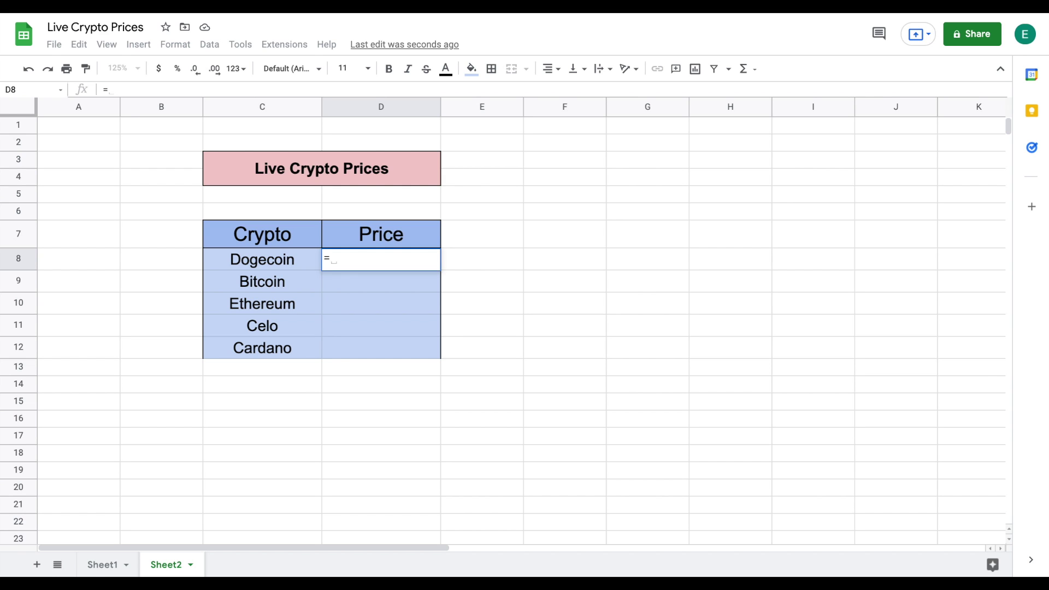
text(importhtm)
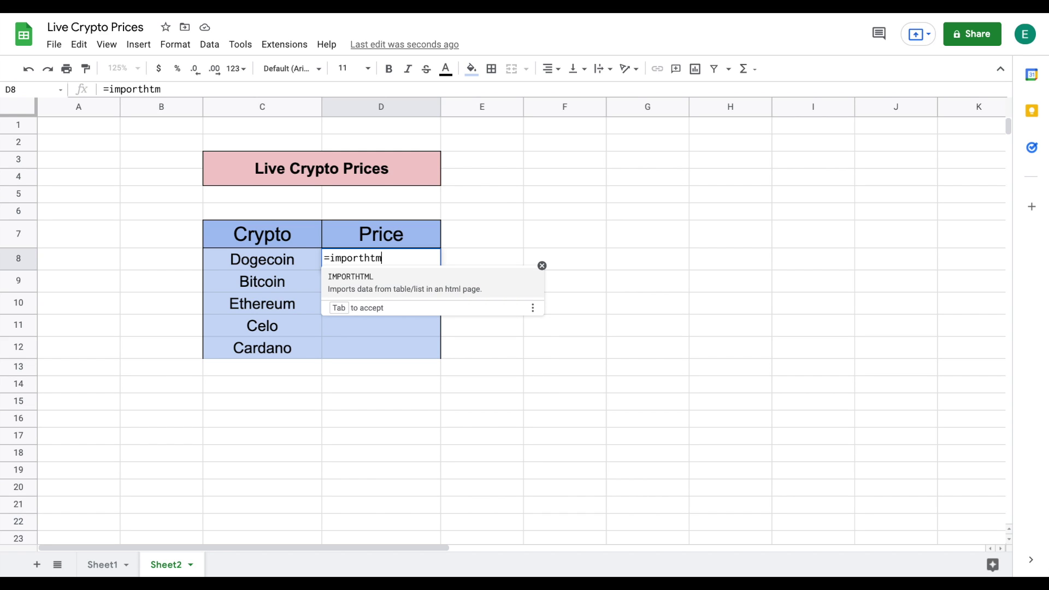
text(l)
click(468, 284)
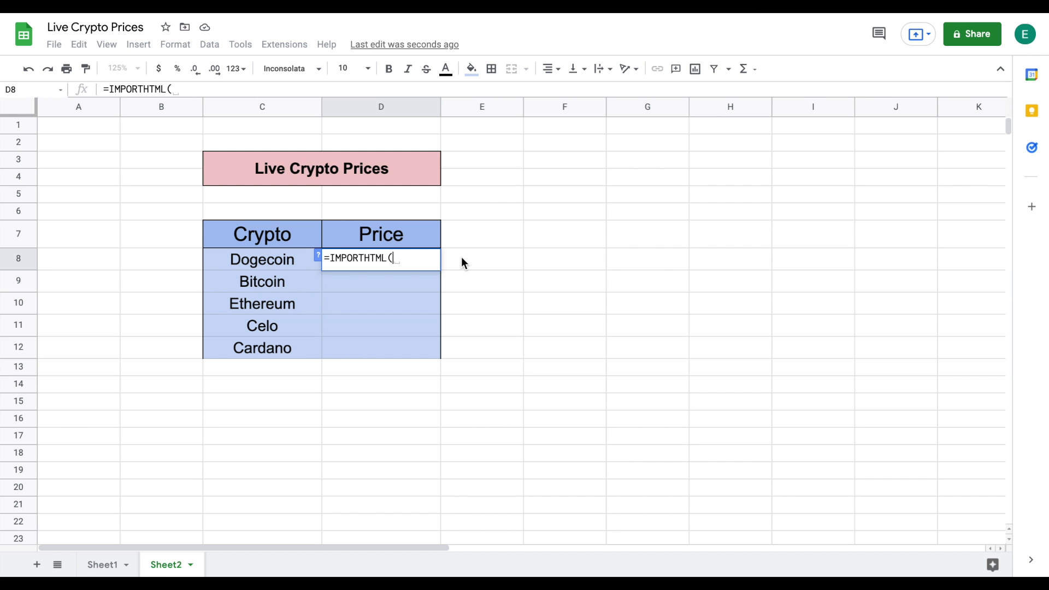
text(https://coinmarketcap.com/)
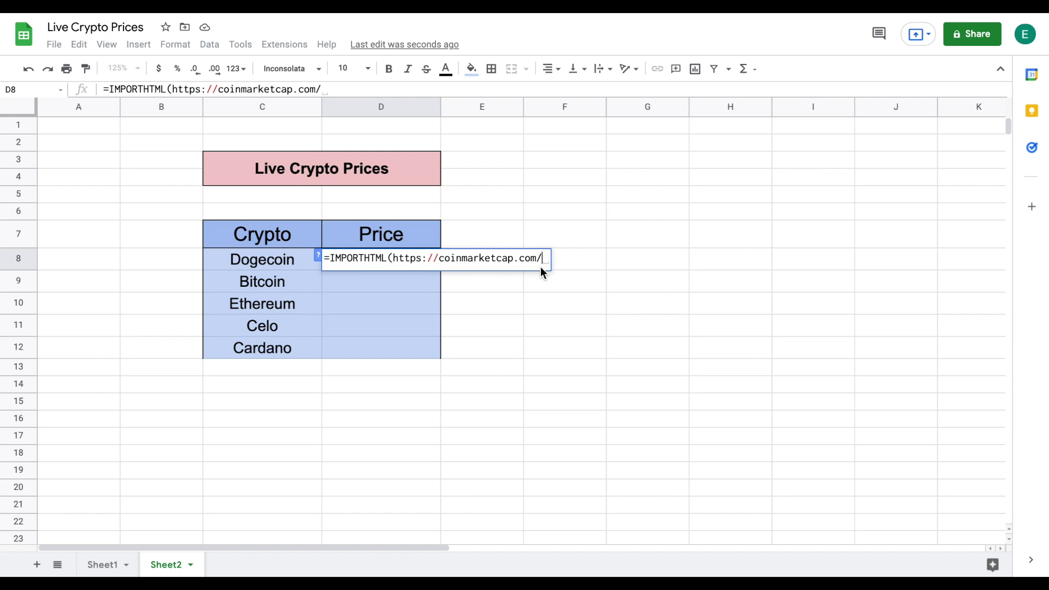
text(currencies)
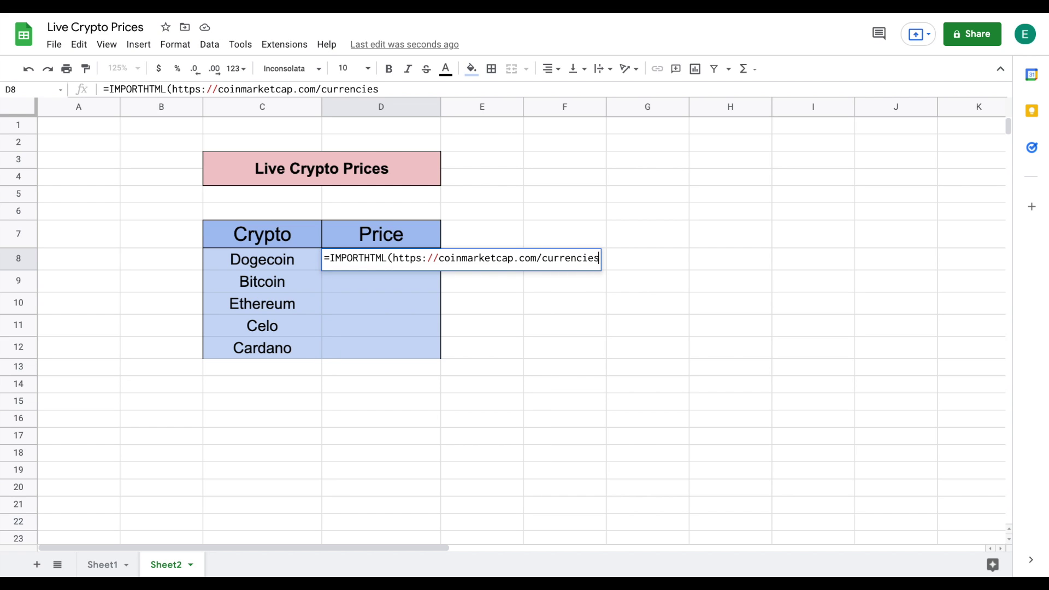
text(?)
key(BackSpace)
text(/)
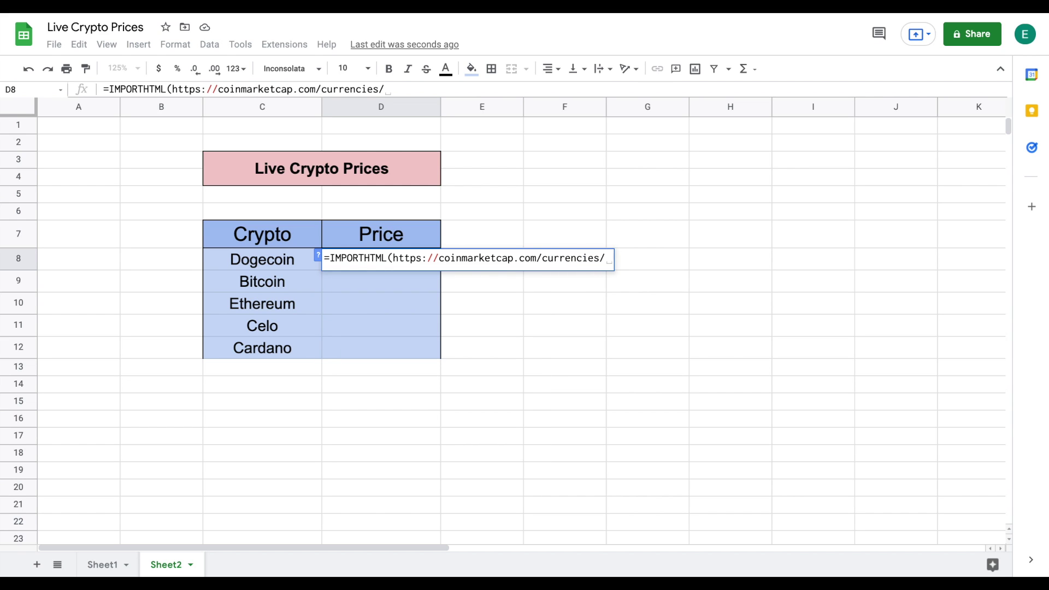
click(392, 258)
key(Left)
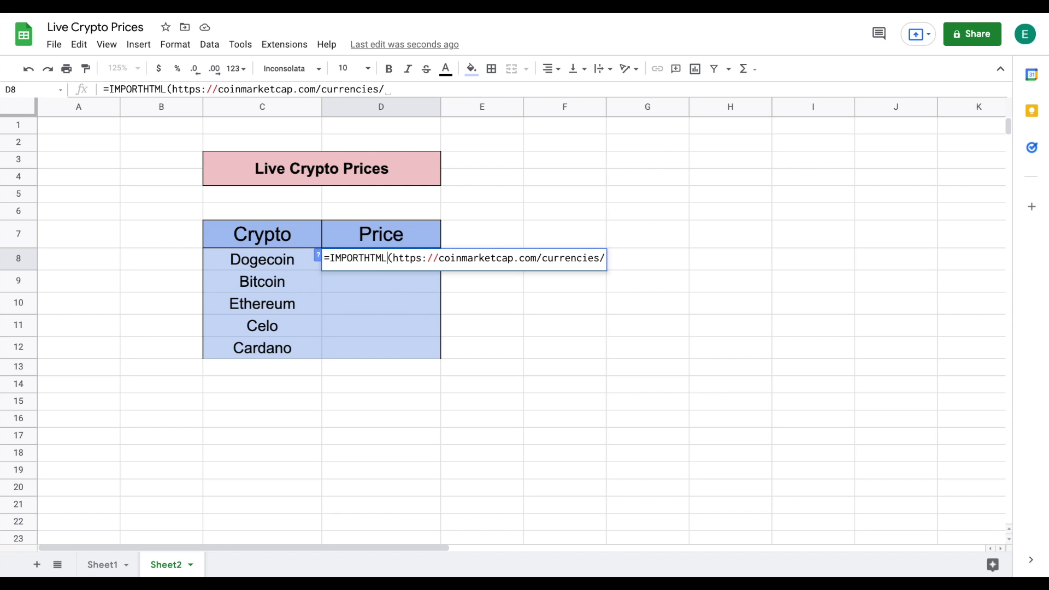
text(")
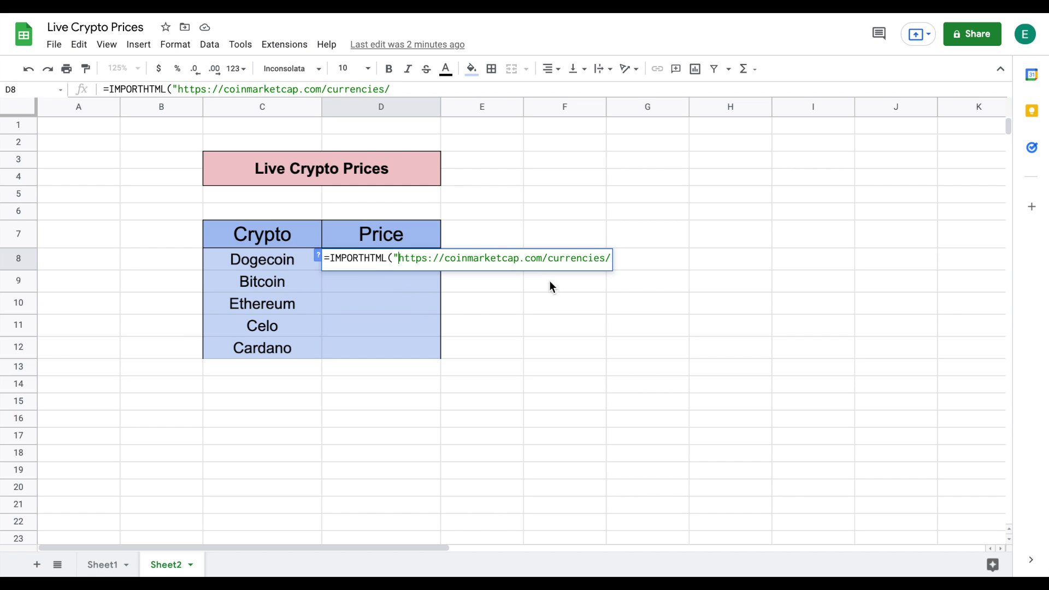
click(611, 259)
text(")
text(,)
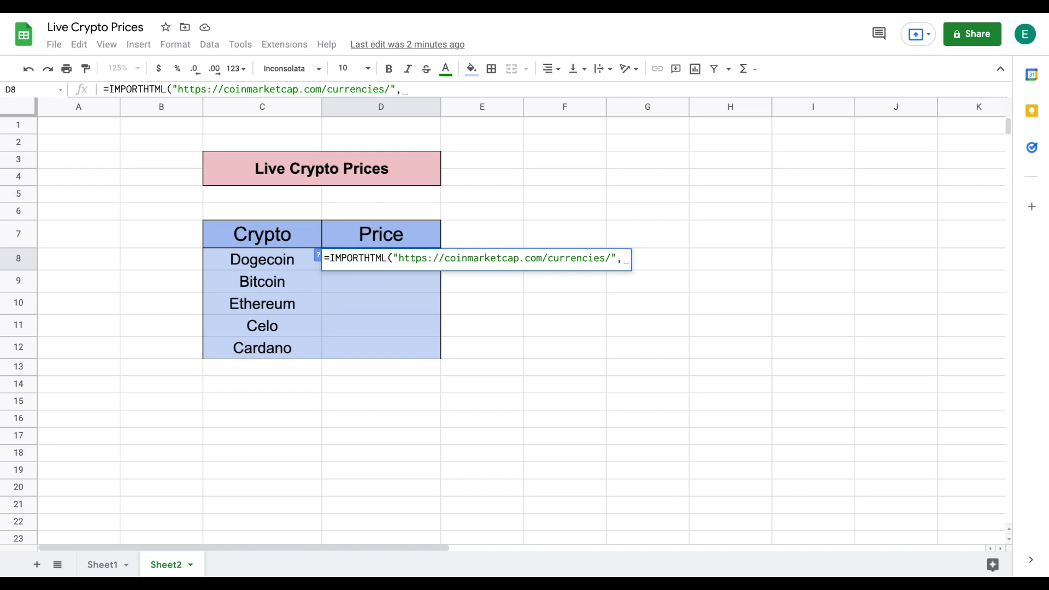
text("tanle)
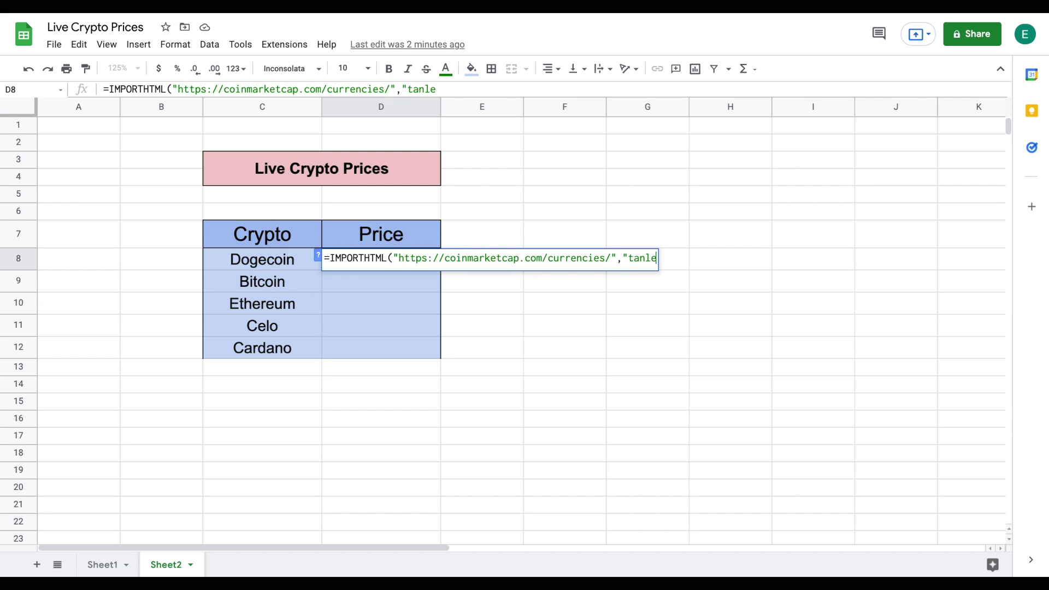
key(BackSpace)
key(BackSpace)
key(BackSpace)
text(ble",)
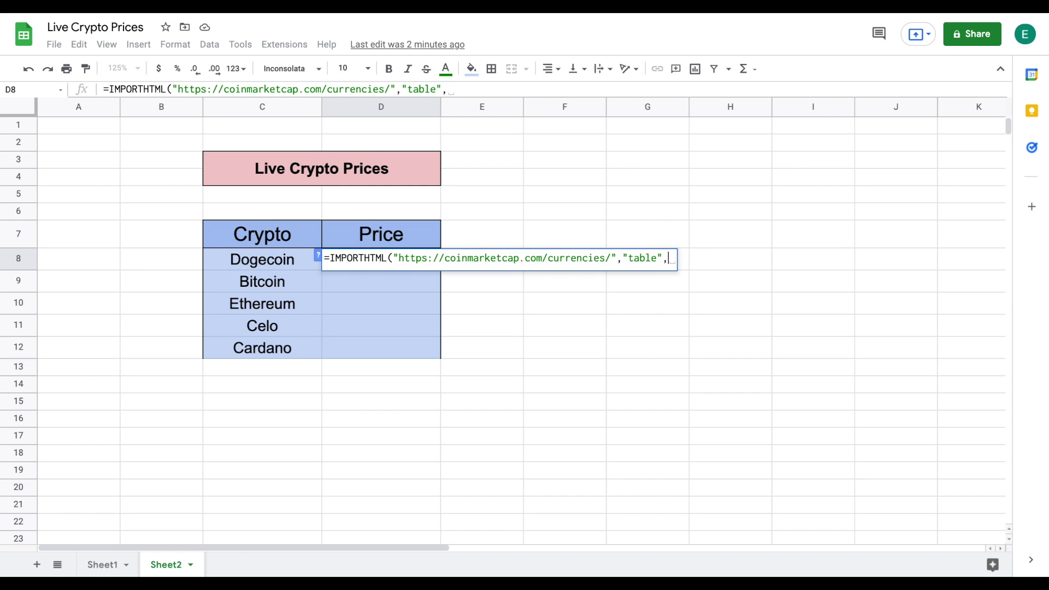
text(1))
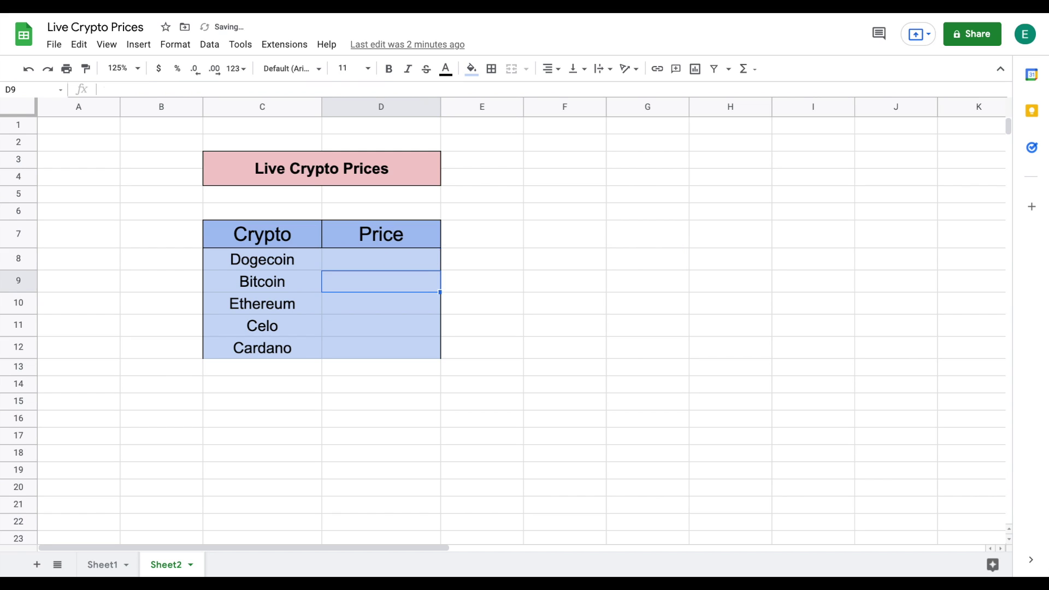
key(Return)
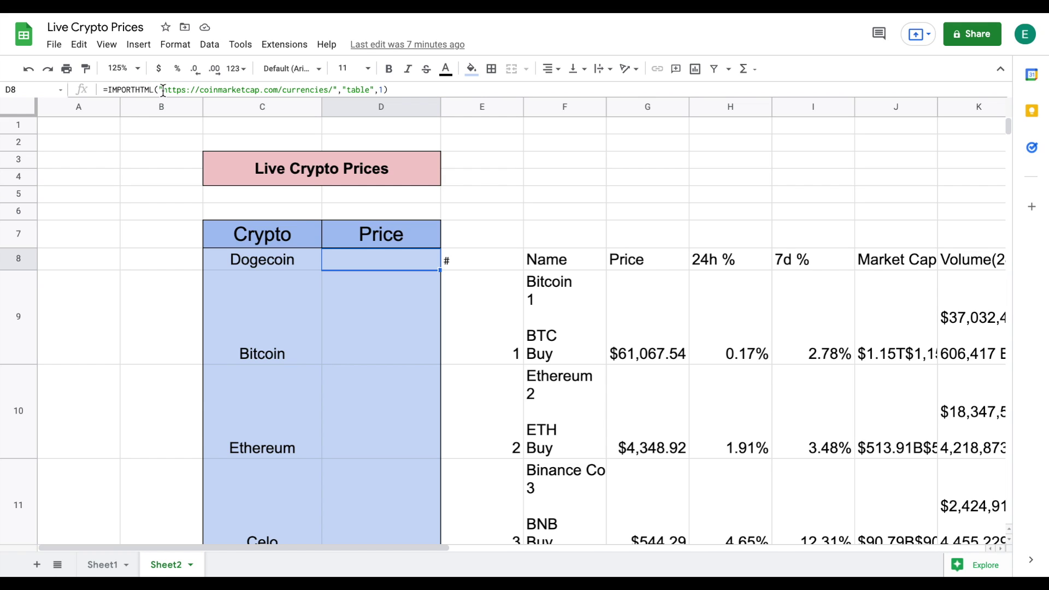
text(concat)
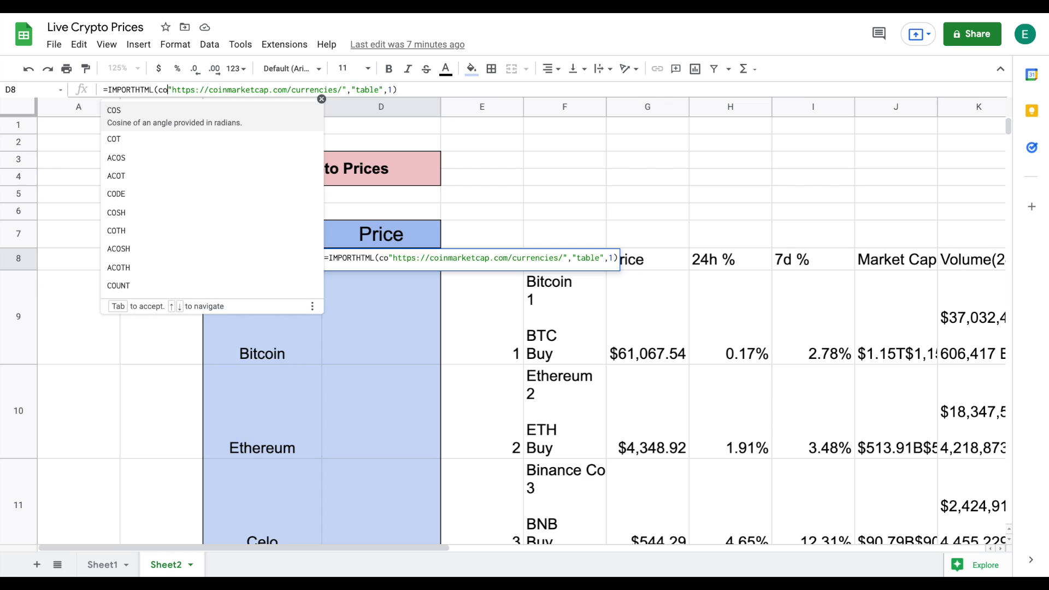
text(()
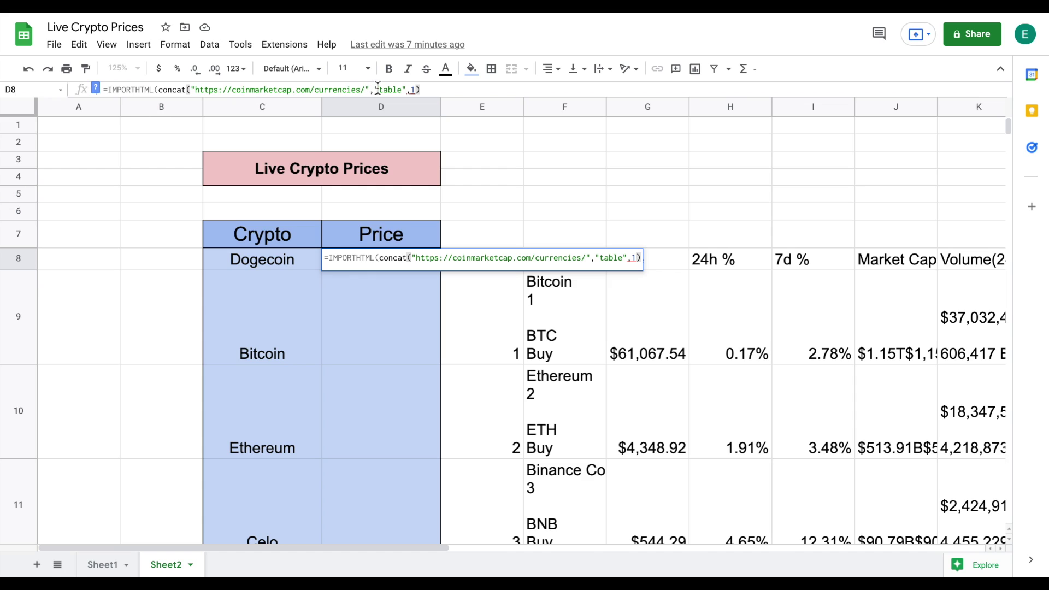
click(367, 89)
text(,)
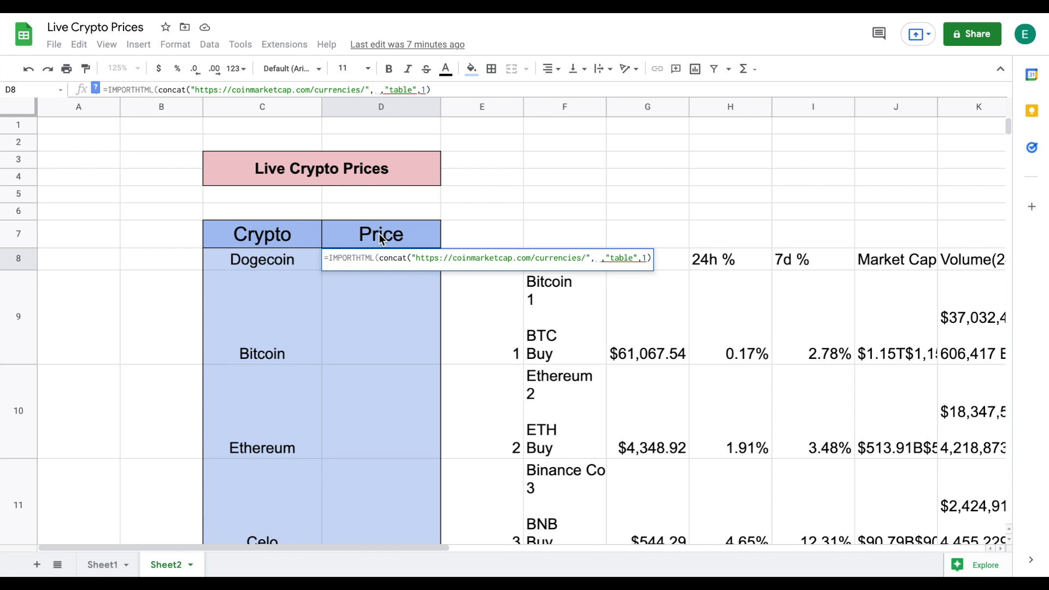
click(275, 261)
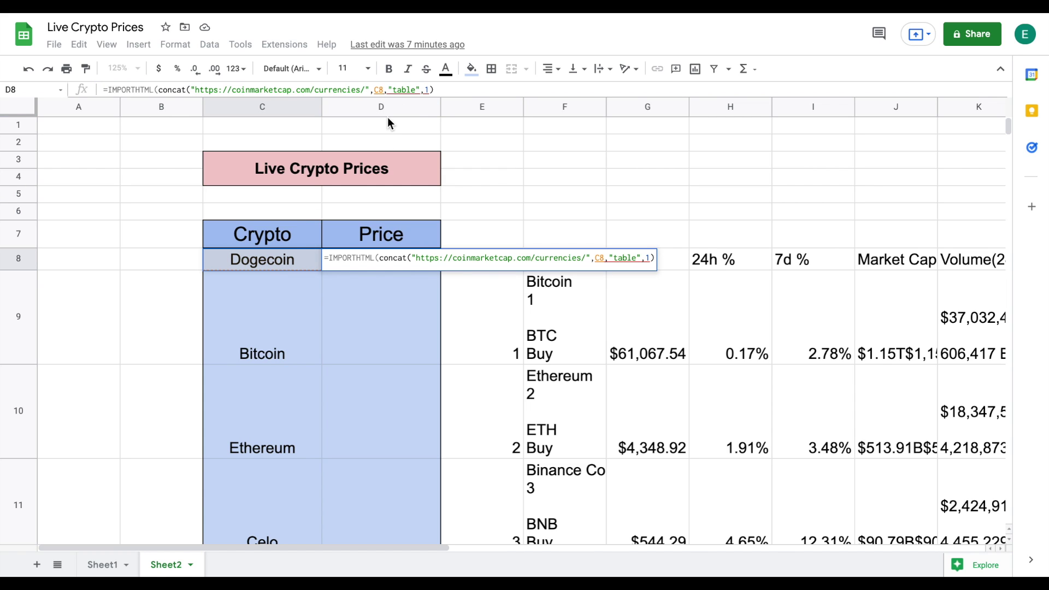
text())
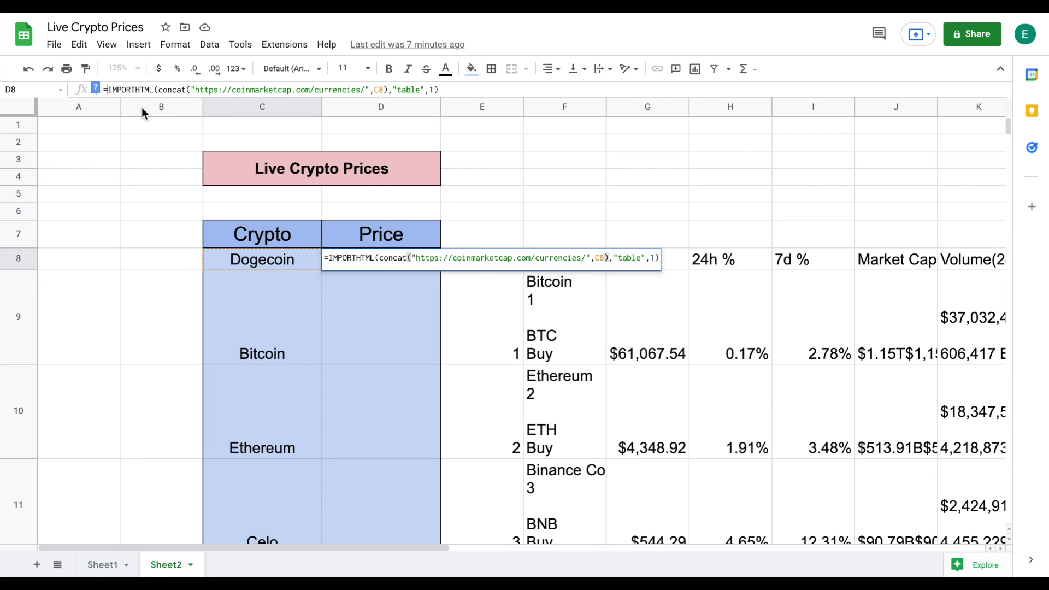
Wrap D8's import in index(…,1,2) so it returns only Dogecoin's price, 0.27.
text(()
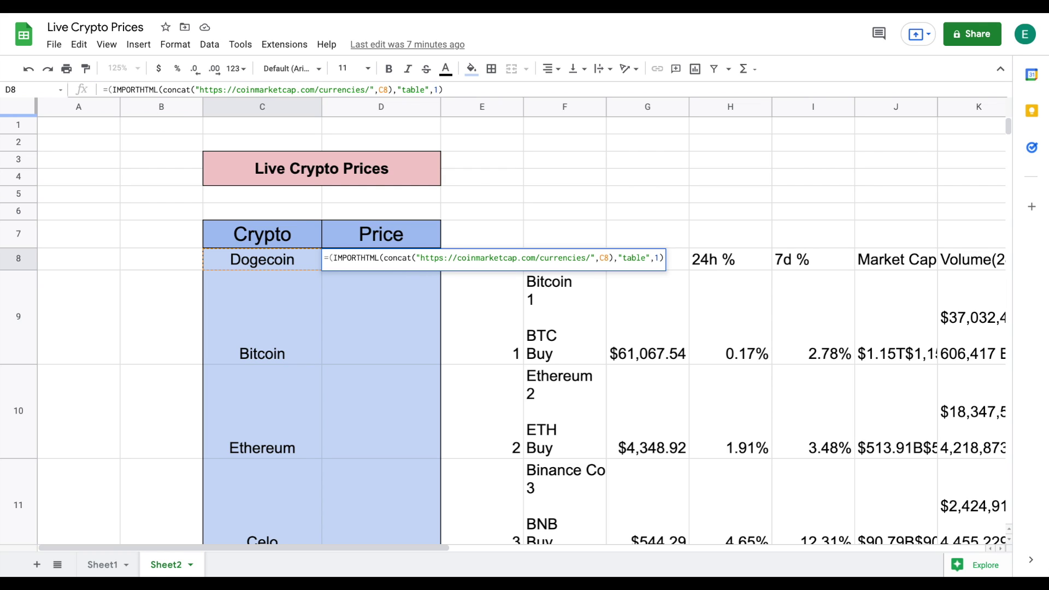
text(index)
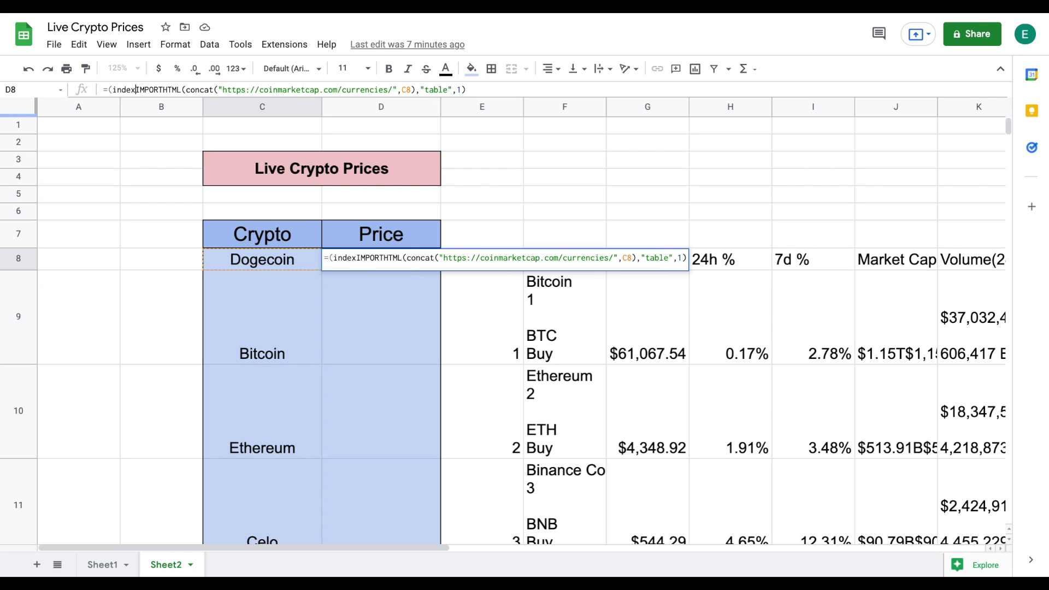
text(()
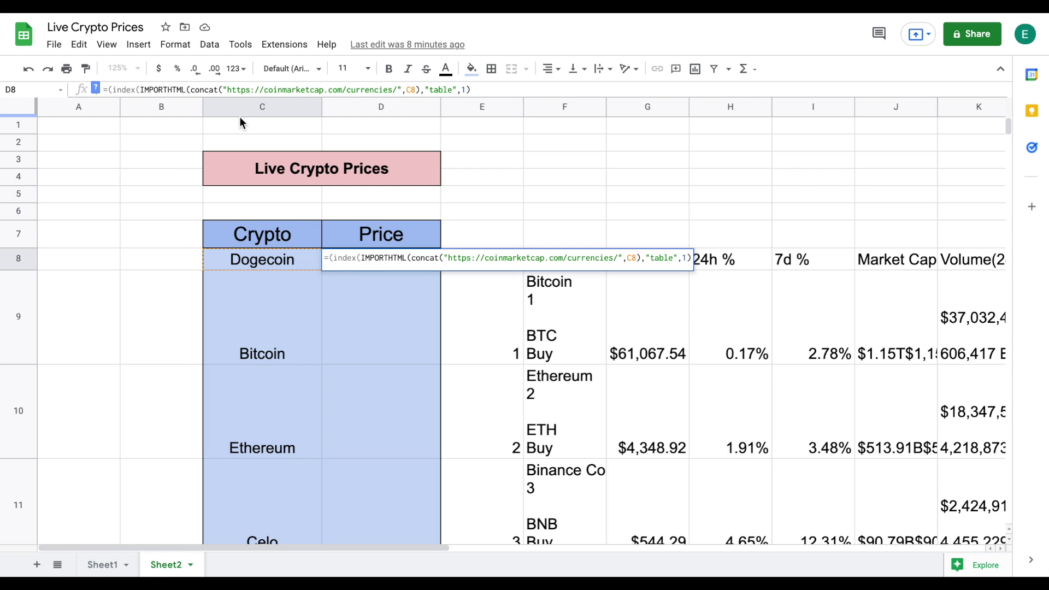
click(481, 90)
text(,1,2)
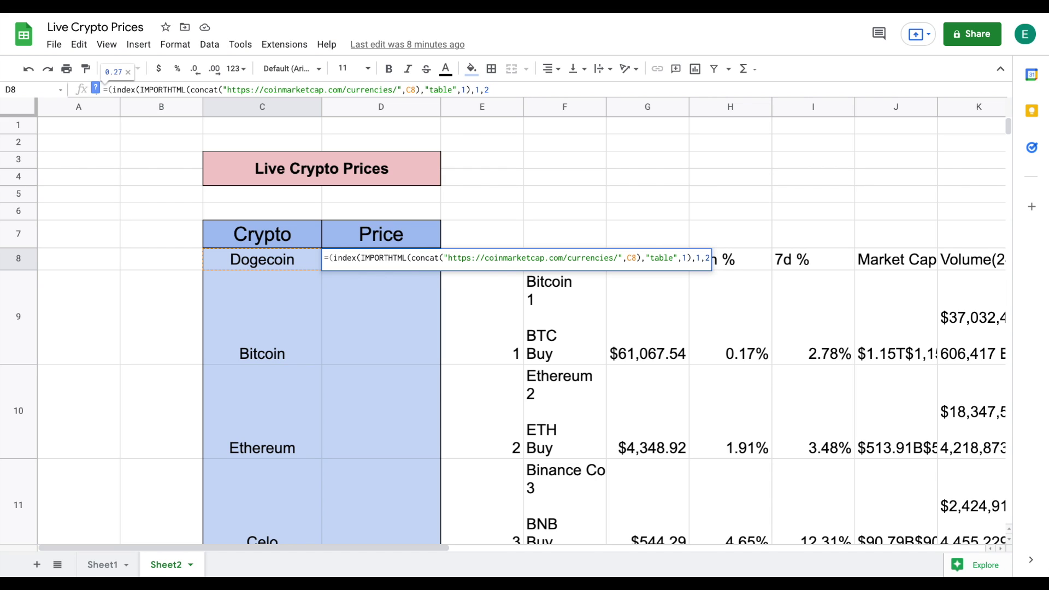
text()))
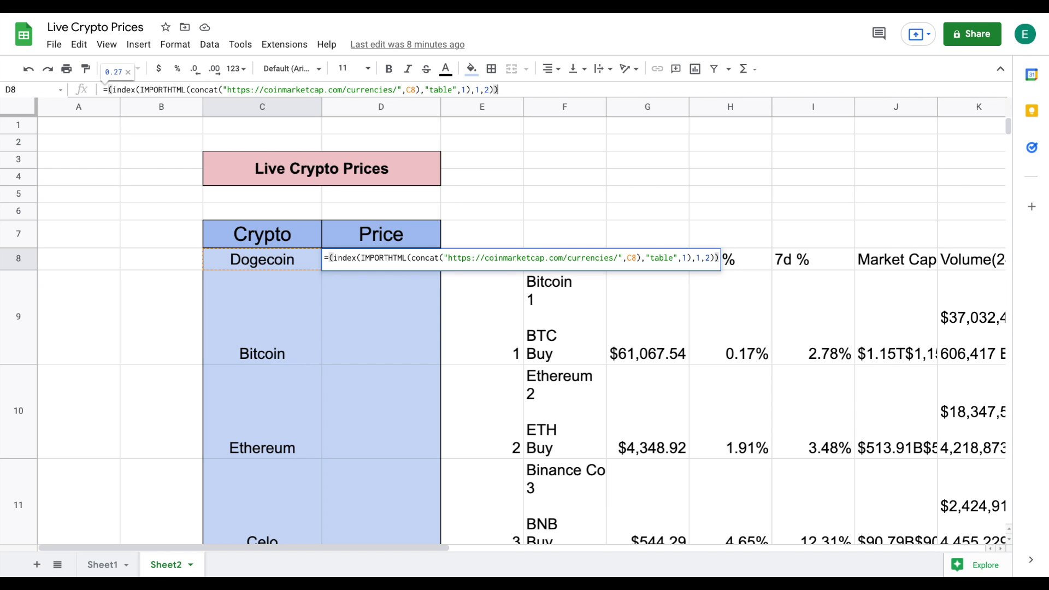
key(Return)
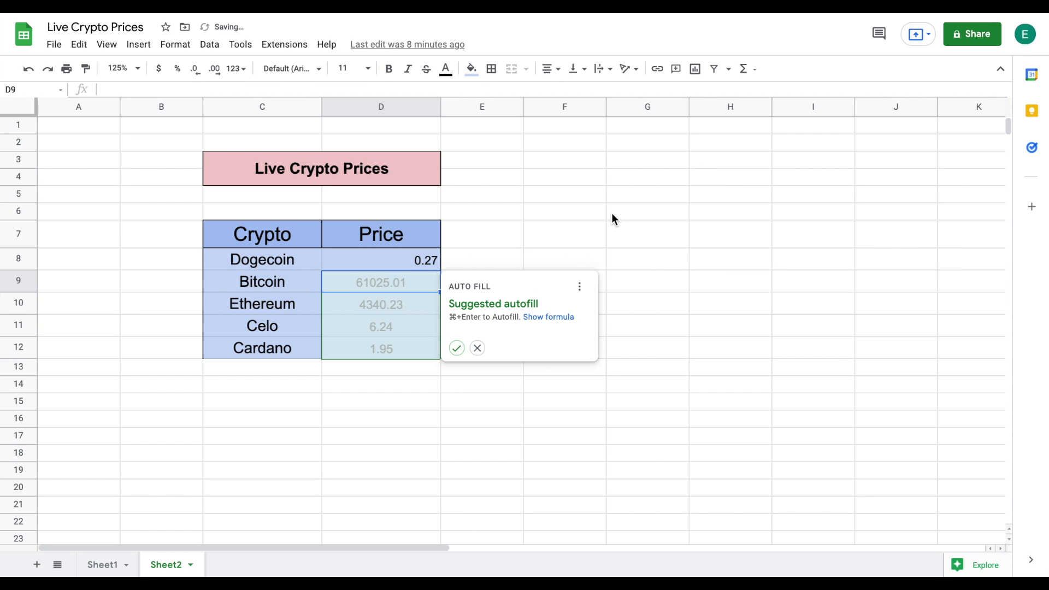
Accept the suggested autofill so D9:D12 show Bitcoin, Ethereum, Celo and Cardano prices.
click(458, 348)
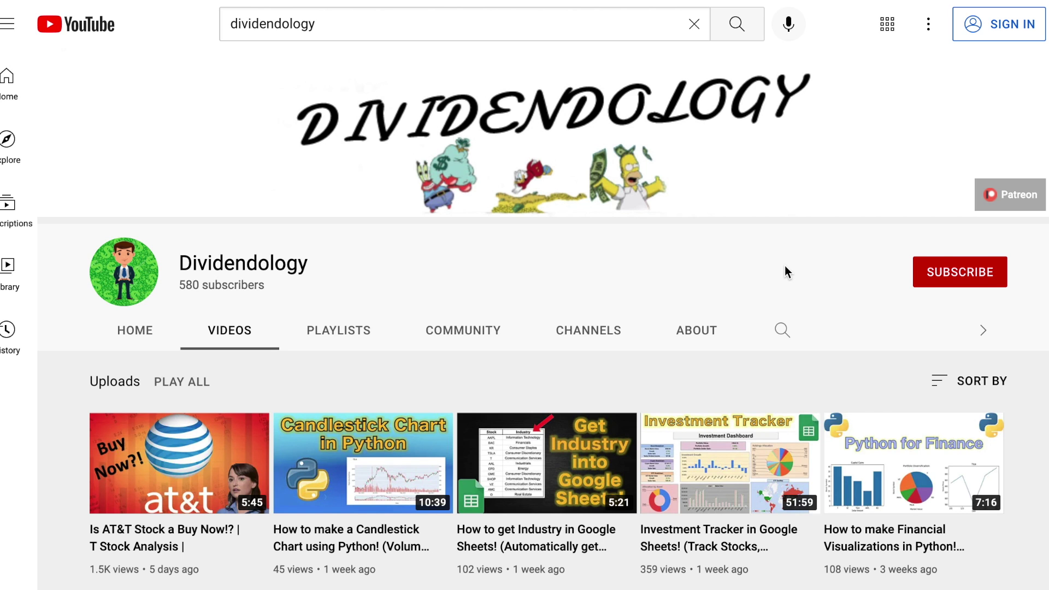
scroll(786, 272, down, 5)
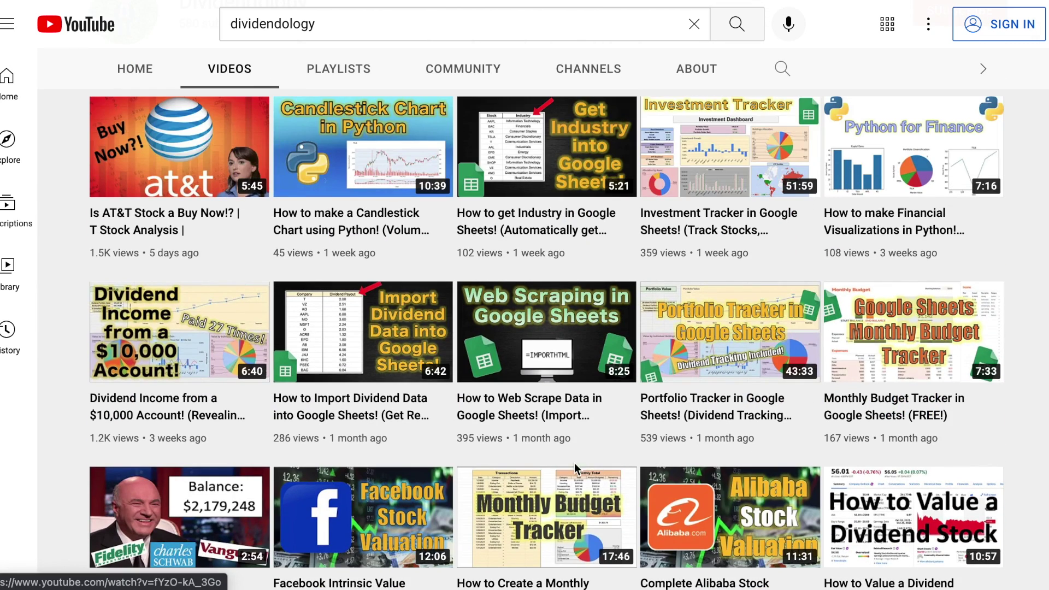